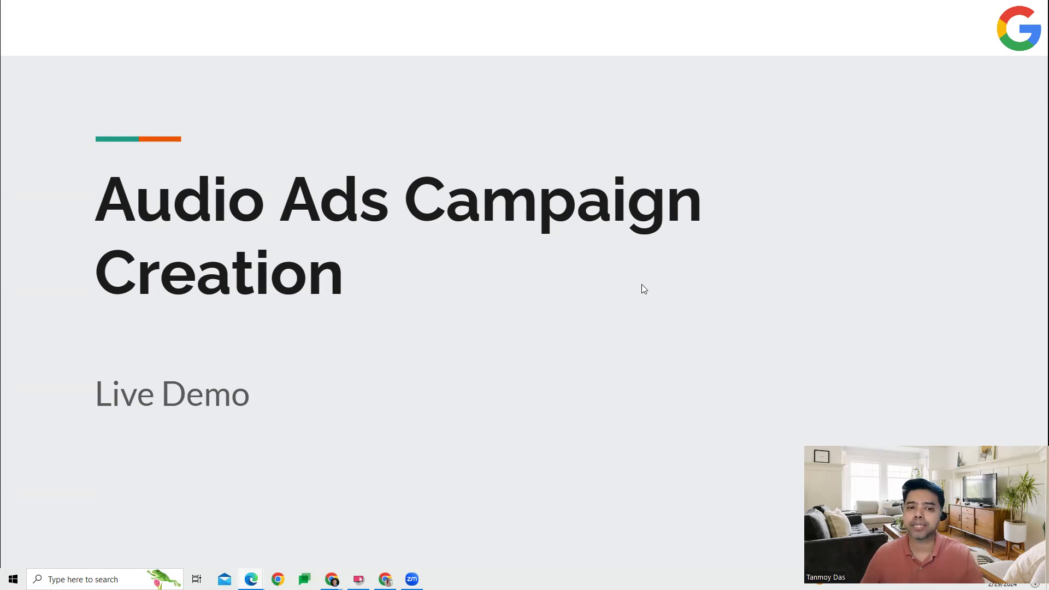
Exit the full-screen Audio Ads Campaign Creation slideshow.
key("Escape")
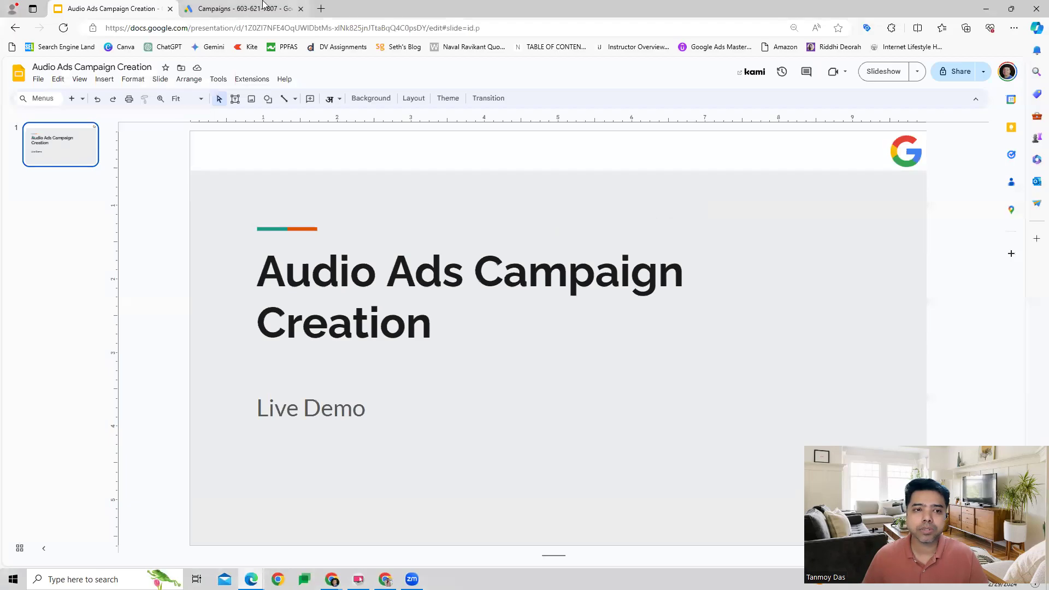
Begin a new campaign from the Google Ads Campaigns page.
left_click(264, 7)
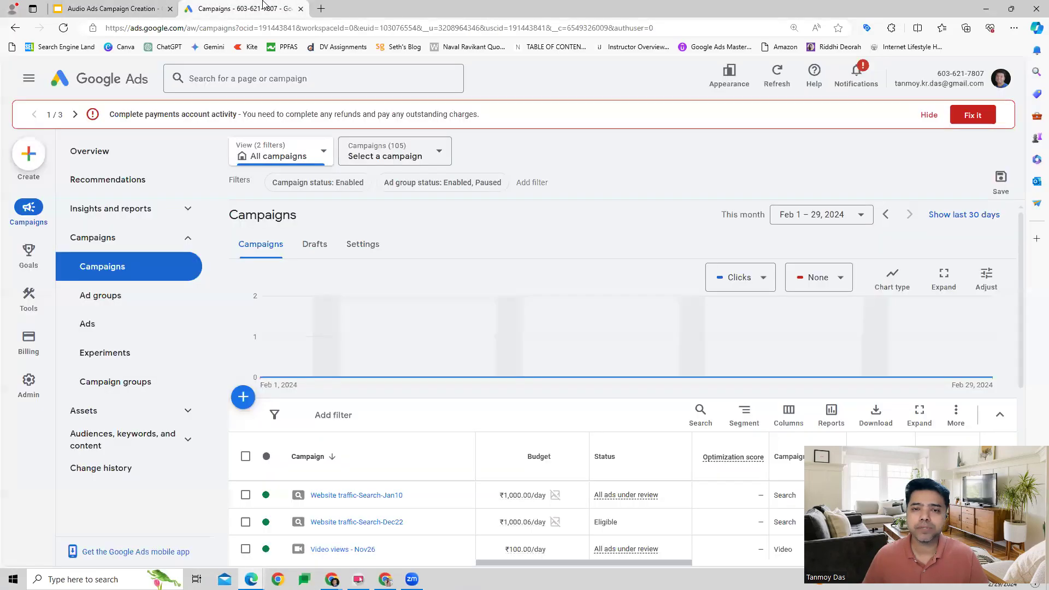
left_click(243, 396)
left_click(288, 407)
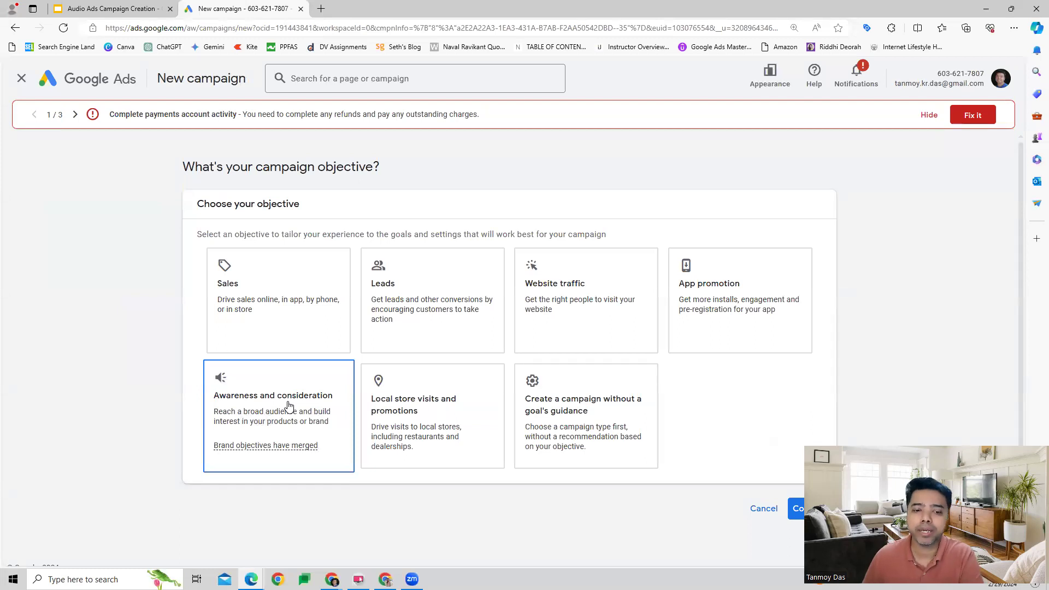
Choose the Awareness and consideration objective, Video campaign type and Audio subtype.
left_click(288, 405)
scroll(635, 356, "down", 3)
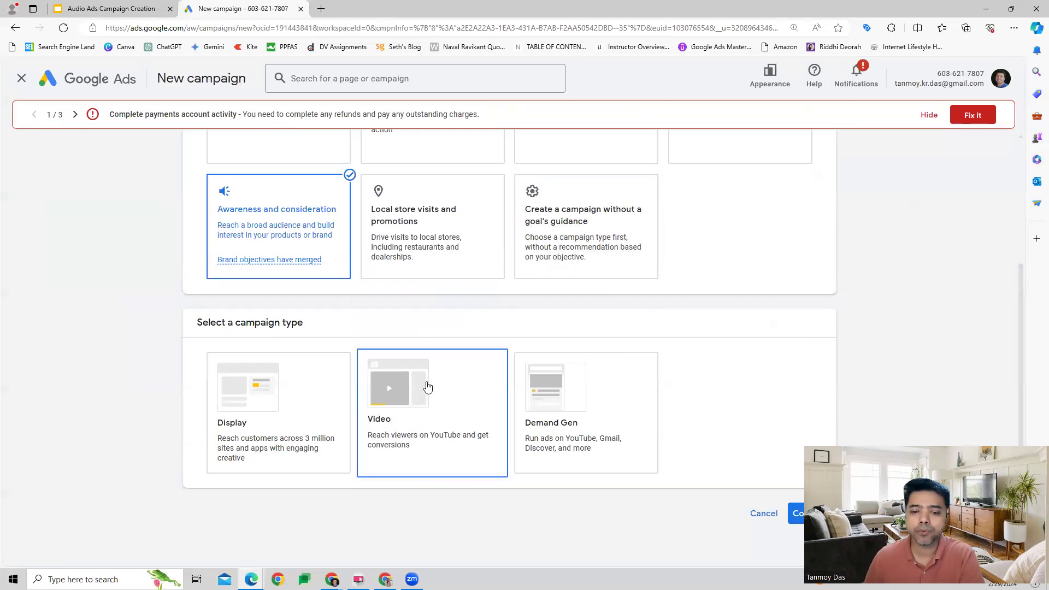
left_click(427, 387)
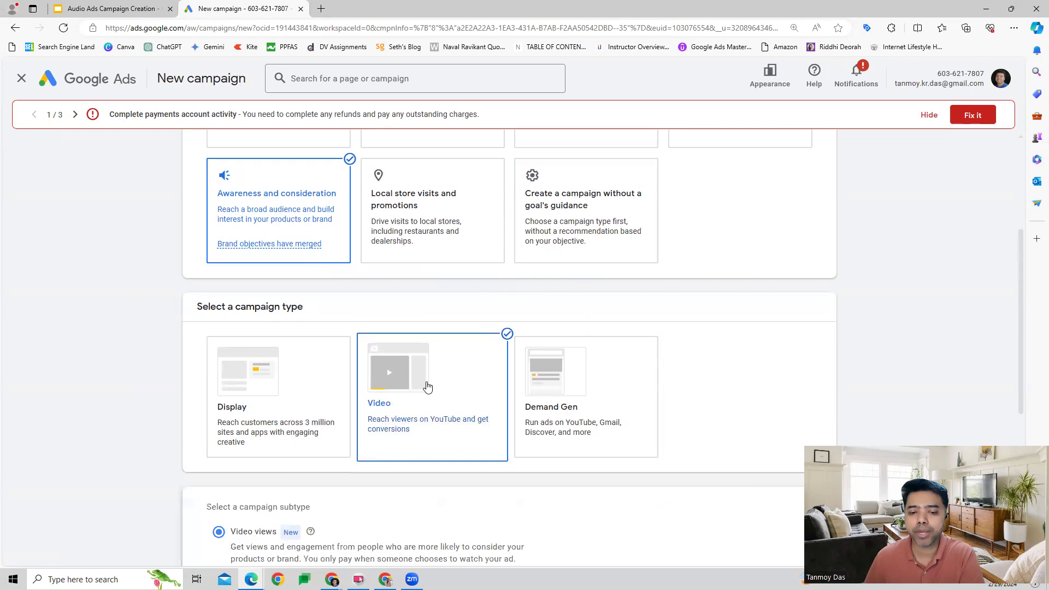
scroll(731, 291, "down", 2)
scroll(732, 291, "down", 3)
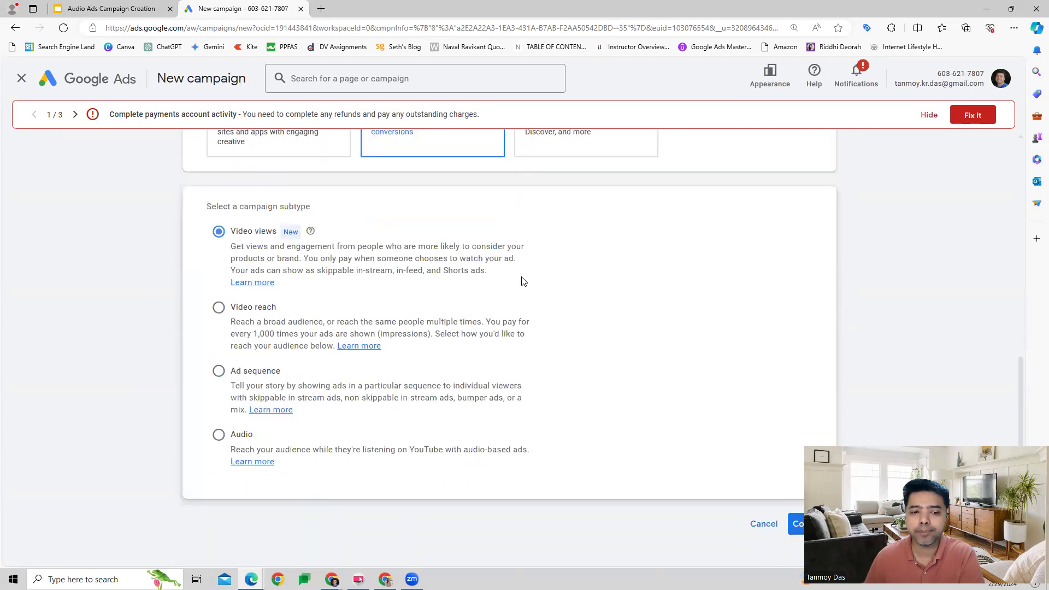
left_click(244, 437)
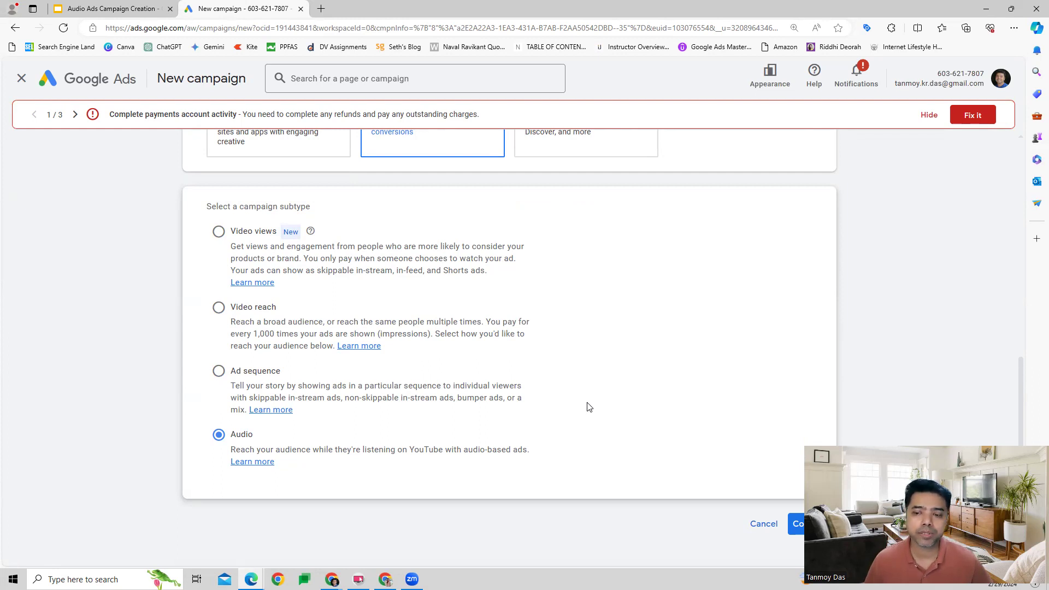
Rename the campaign to 'Video Audio - Feb29'.
left_click(794, 523)
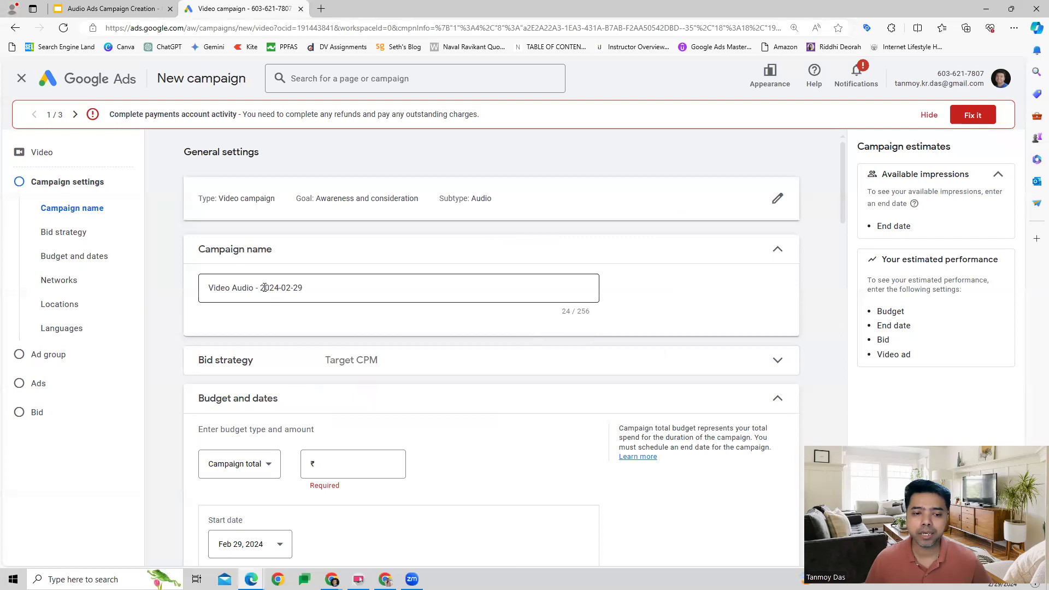
left_click_drag(260, 288, 332, 286)
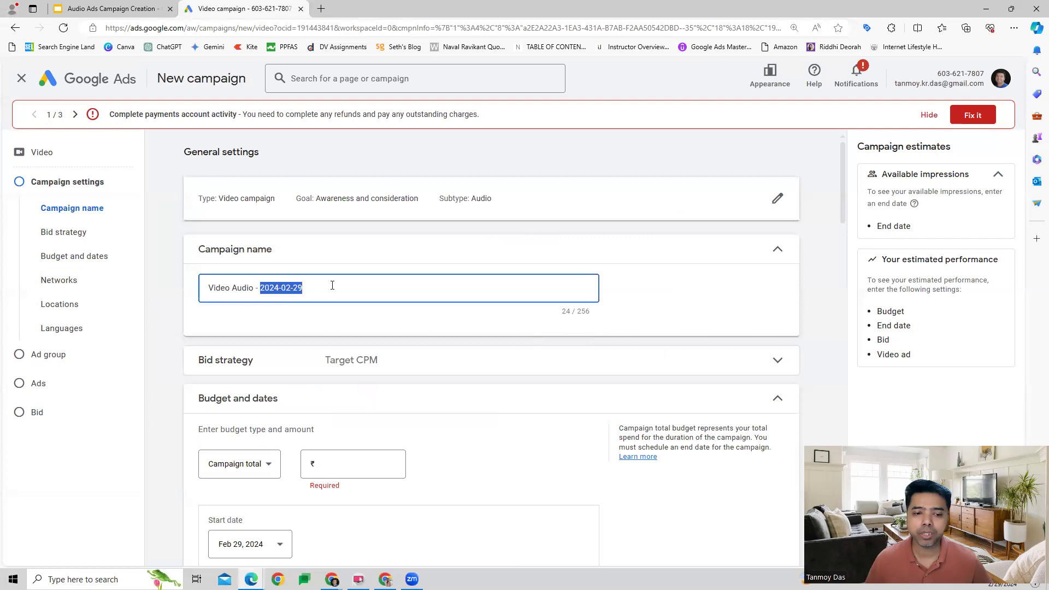
type("F")
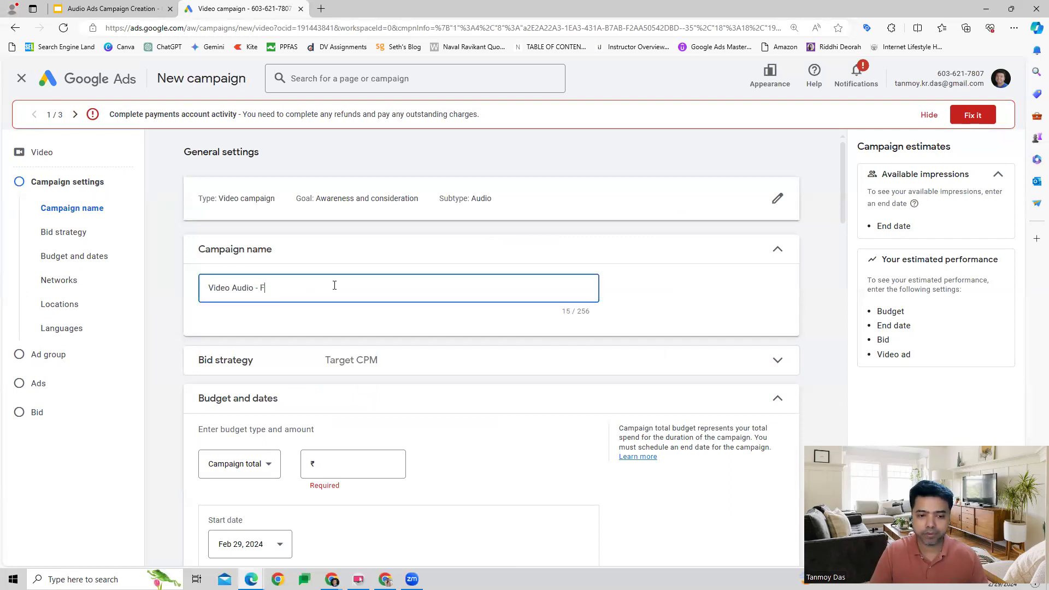
type("eb29")
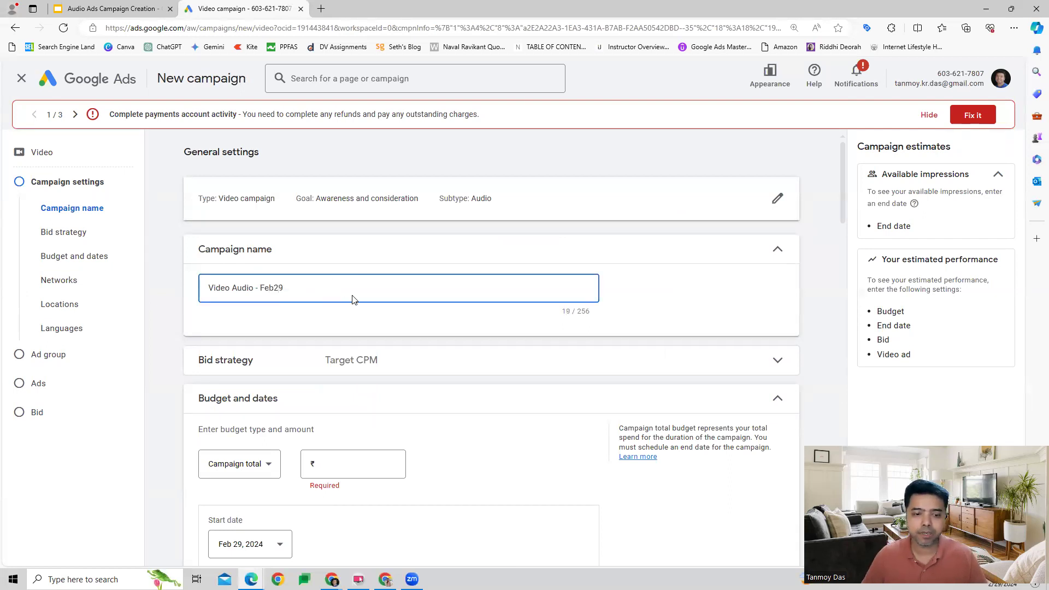
scroll(352, 300, "down", 2)
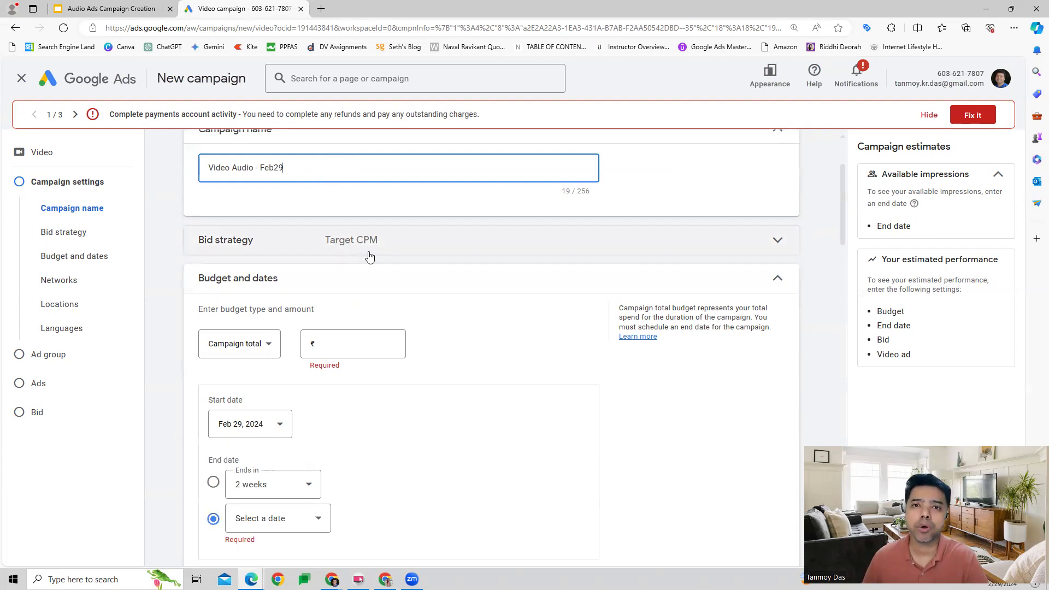
Set a ₹10,000 total campaign budget ending in 2 weeks.
left_click(331, 345)
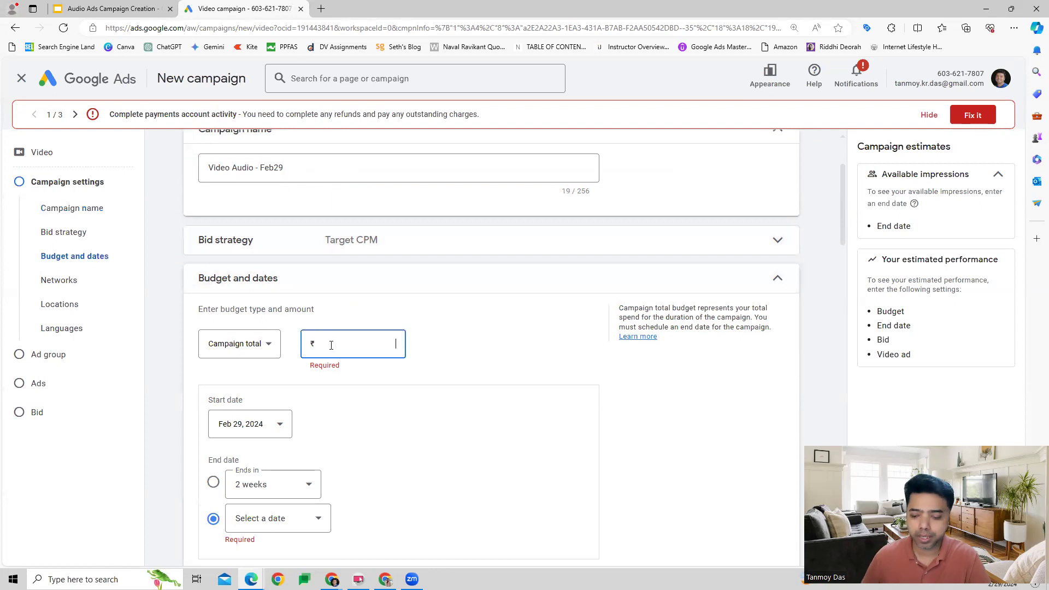
type("100000.00")
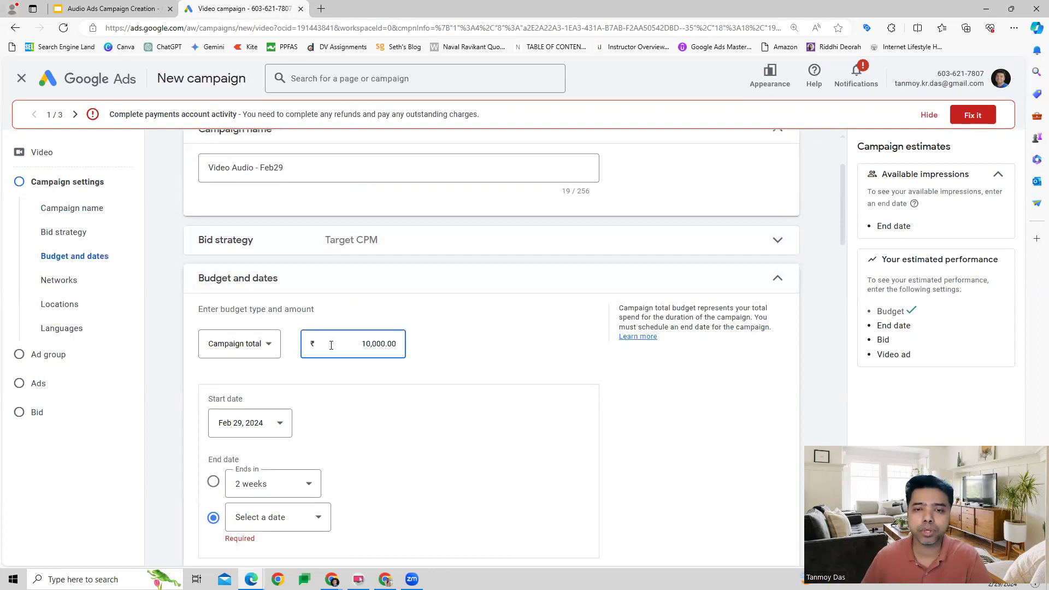
left_click(446, 358)
scroll(447, 357, "down", 3)
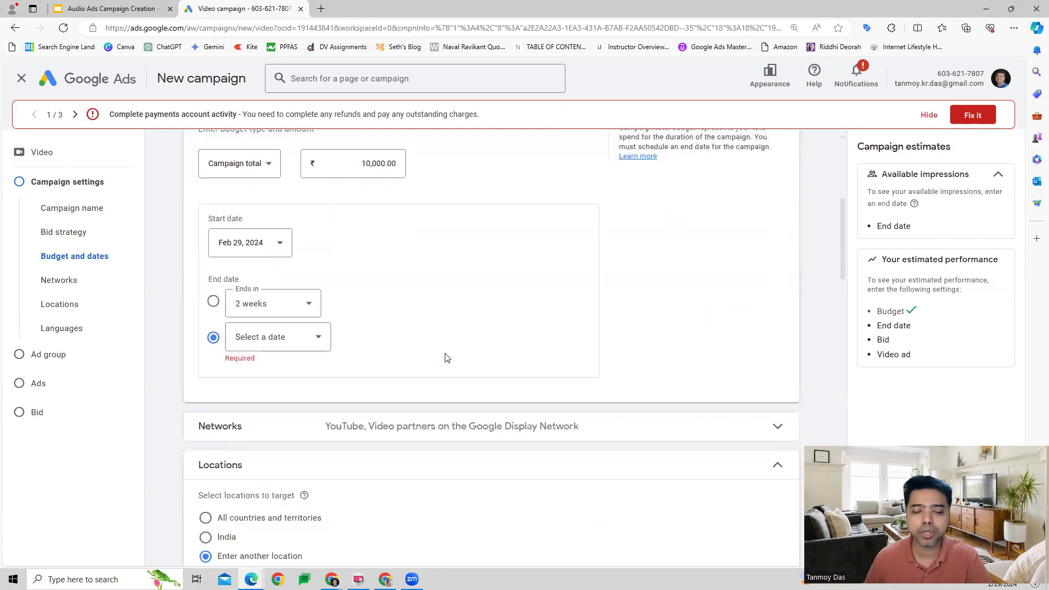
left_click(235, 302)
scroll(424, 317, "down", 2)
scroll(427, 317, "down", 1)
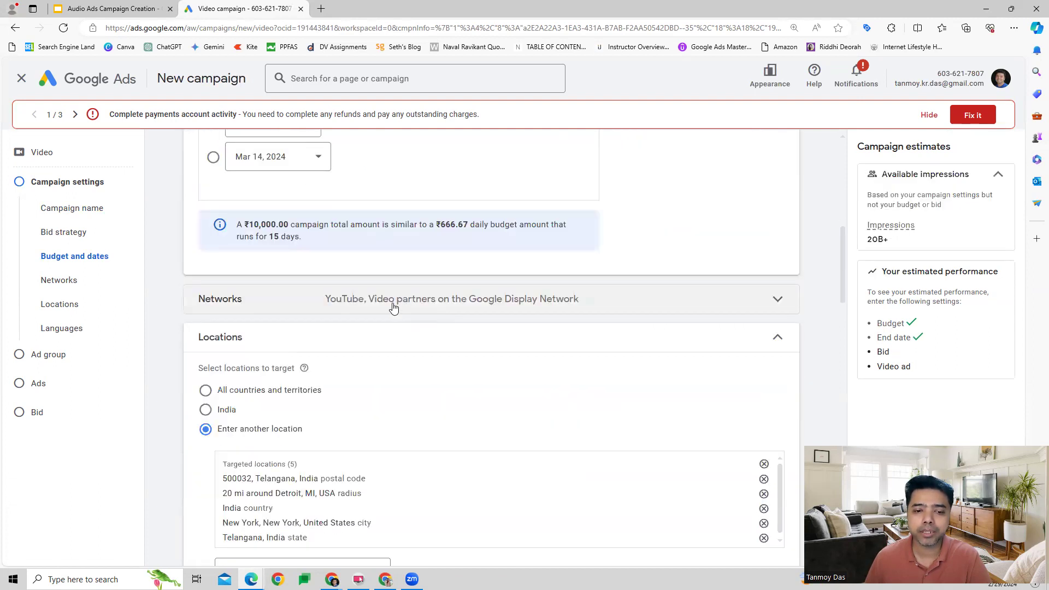
left_click(391, 305)
scroll(597, 347, "down", 1)
scroll(597, 347, "down", 1)
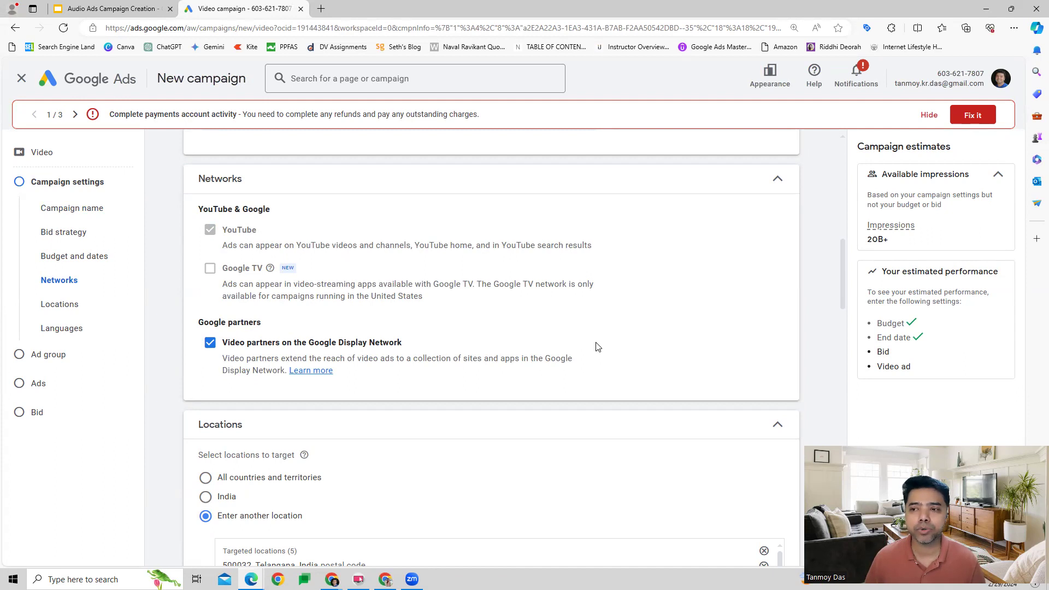
scroll(597, 347, "down", 4)
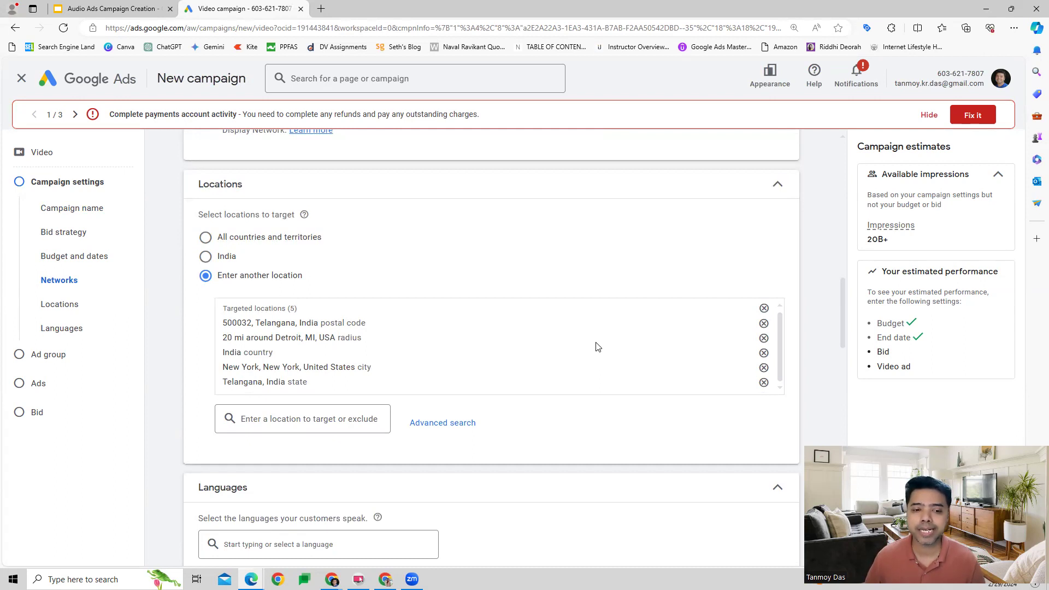
scroll(597, 347, "down", 5)
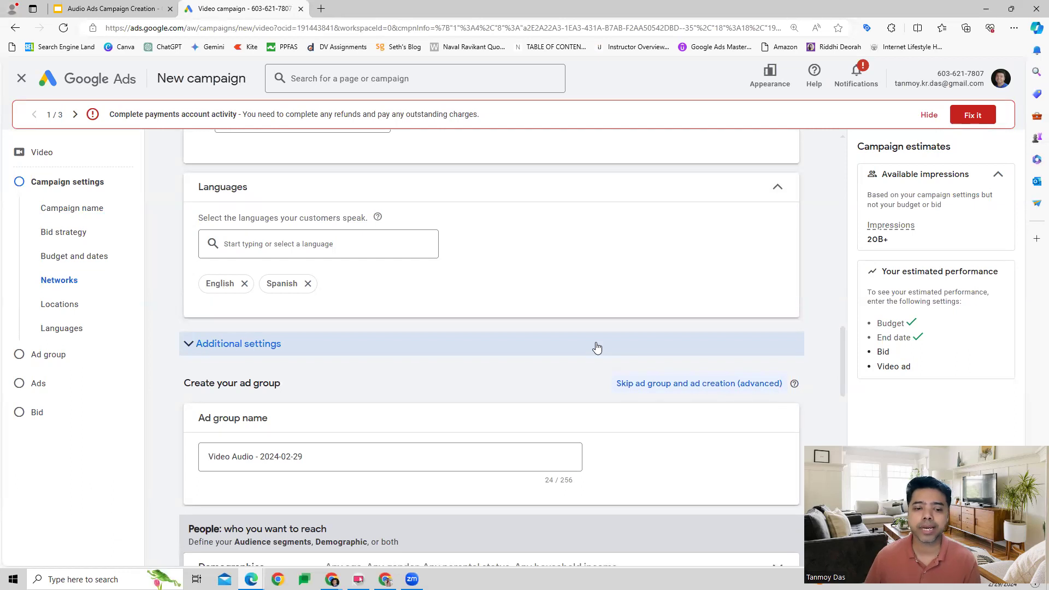
Replace a field's value with 11111 and briefly check the keyword targeting options.
scroll(598, 348, "down", 3)
scroll(597, 347, "down", 2)
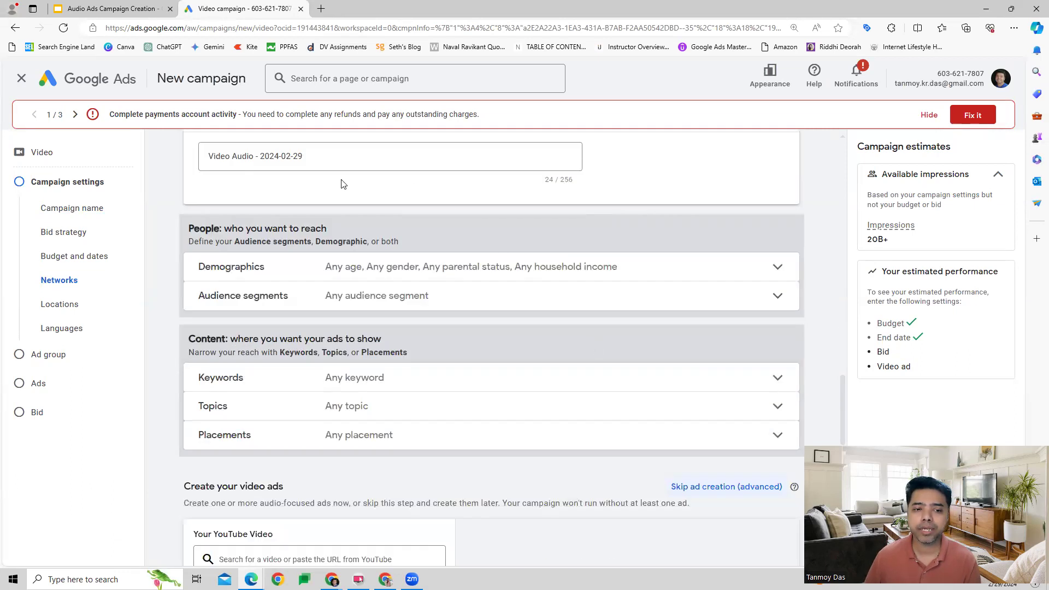
left_click_drag(261, 157, 331, 157)
type("11111")
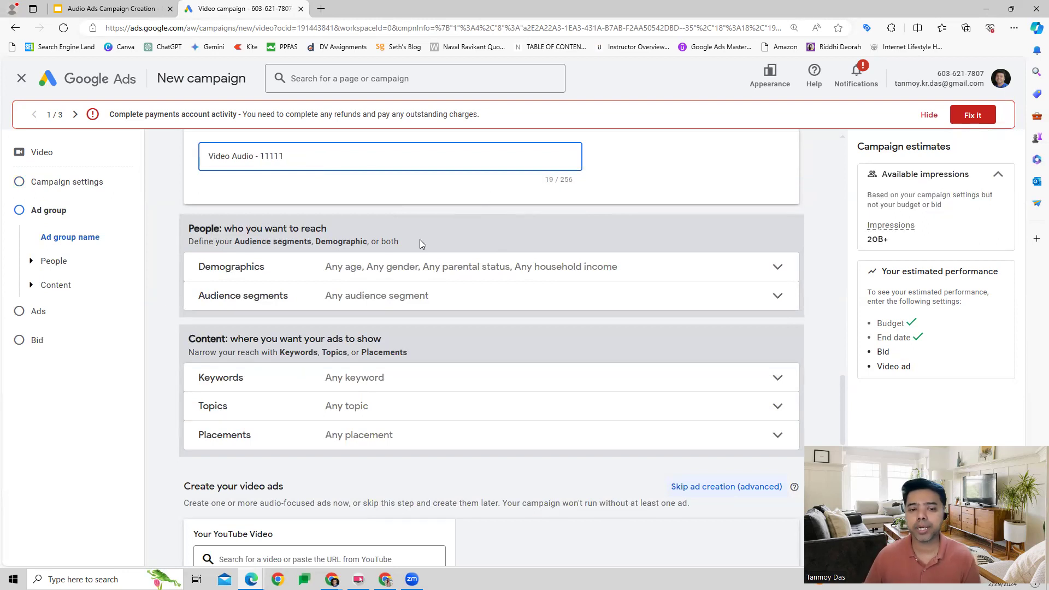
left_click(327, 377)
left_click(388, 382)
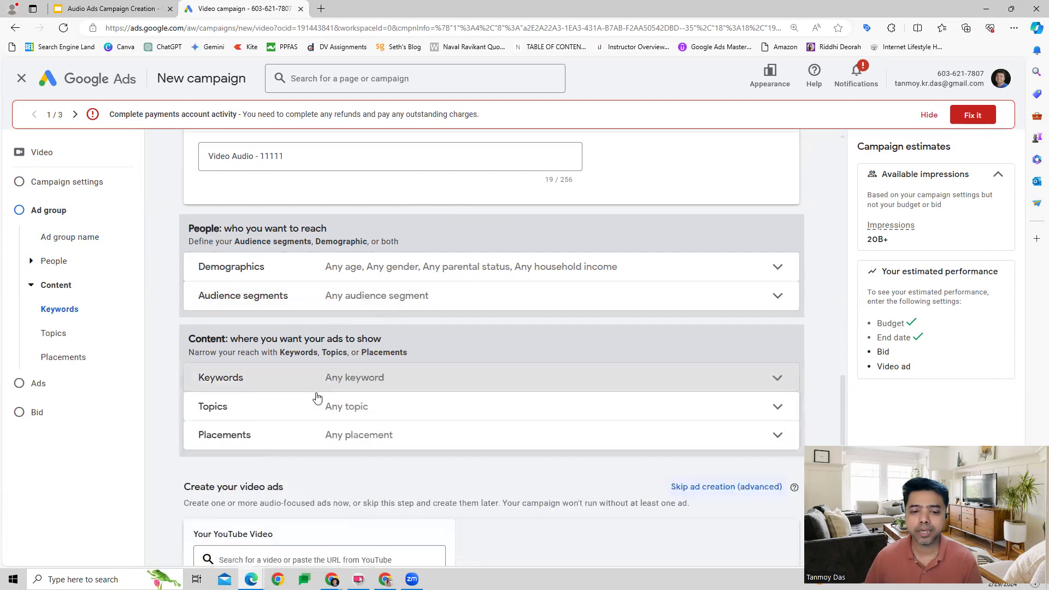
Browse topic categories and tick Books & Literature, Business & Industrial, and Computers & Electronics.
left_click(316, 408)
scroll(288, 396, "down", 3)
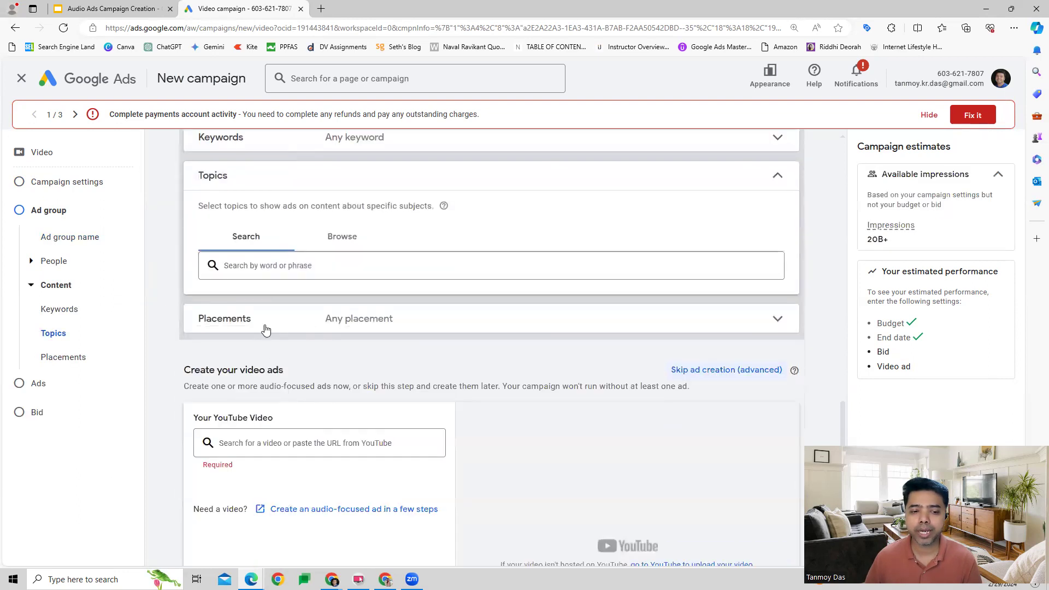
left_click(339, 236)
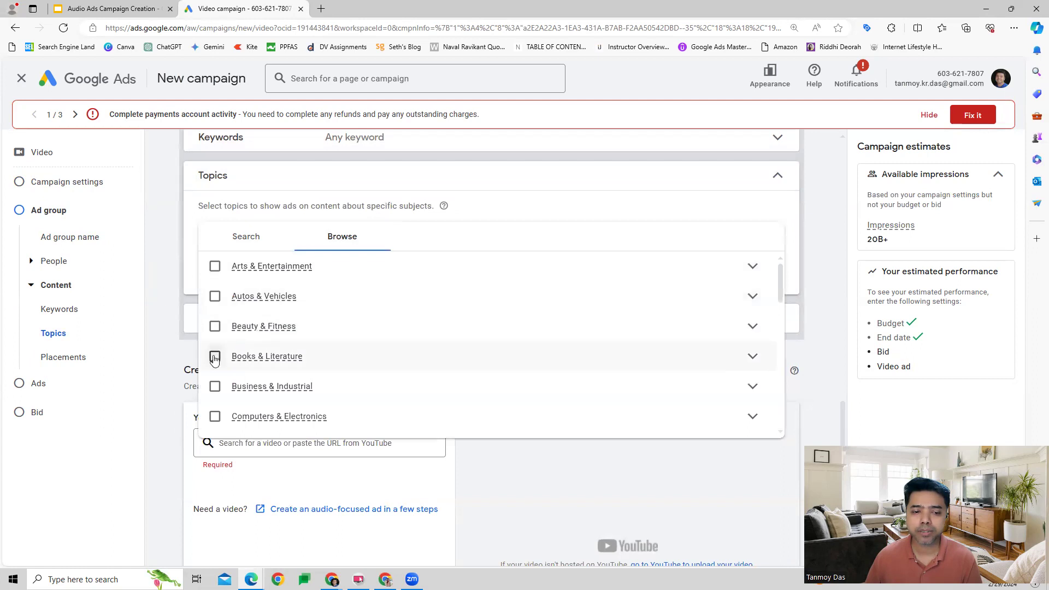
left_click(215, 356)
scroll(209, 445, "down", 3)
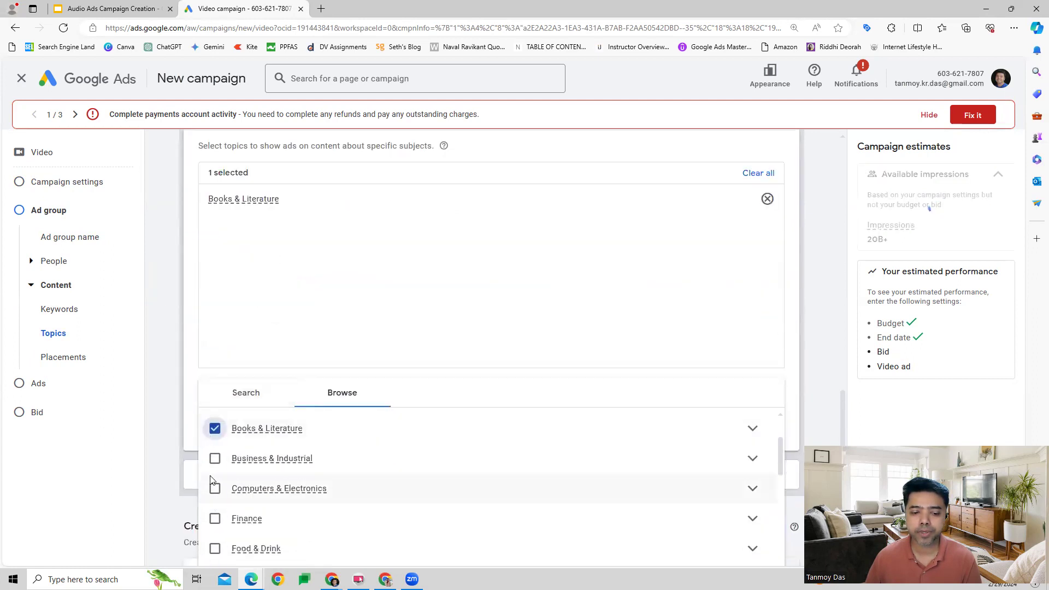
left_click(215, 458)
left_click(214, 489)
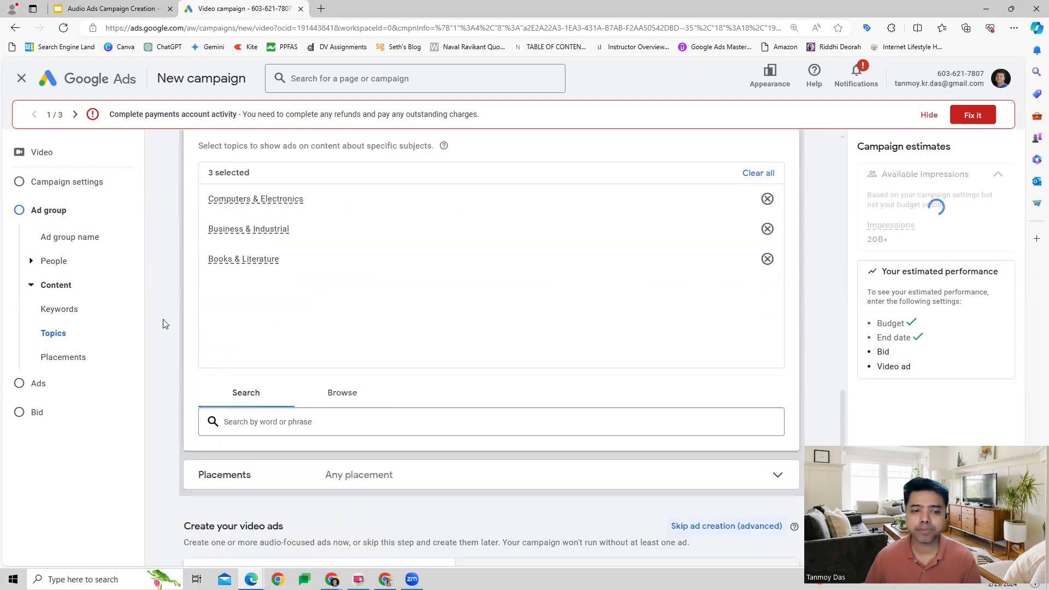
scroll(164, 319, "up", 1)
scroll(164, 319, "up", 1)
scroll(164, 323, "down", 8)
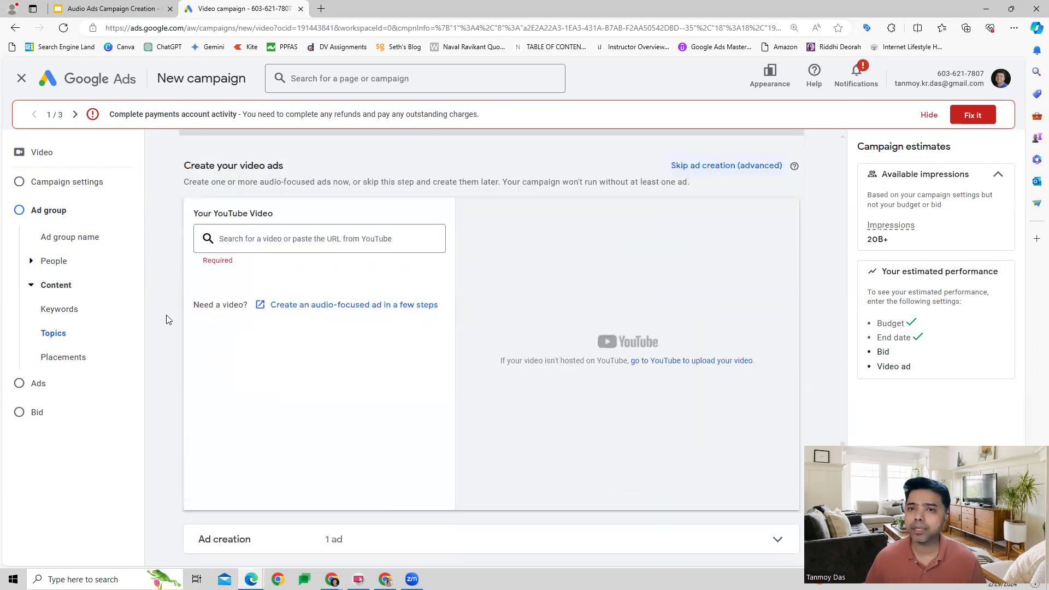
Search 'technology', select the HEATTECH video, then remove it as too long.
left_click(240, 241)
type("technology")
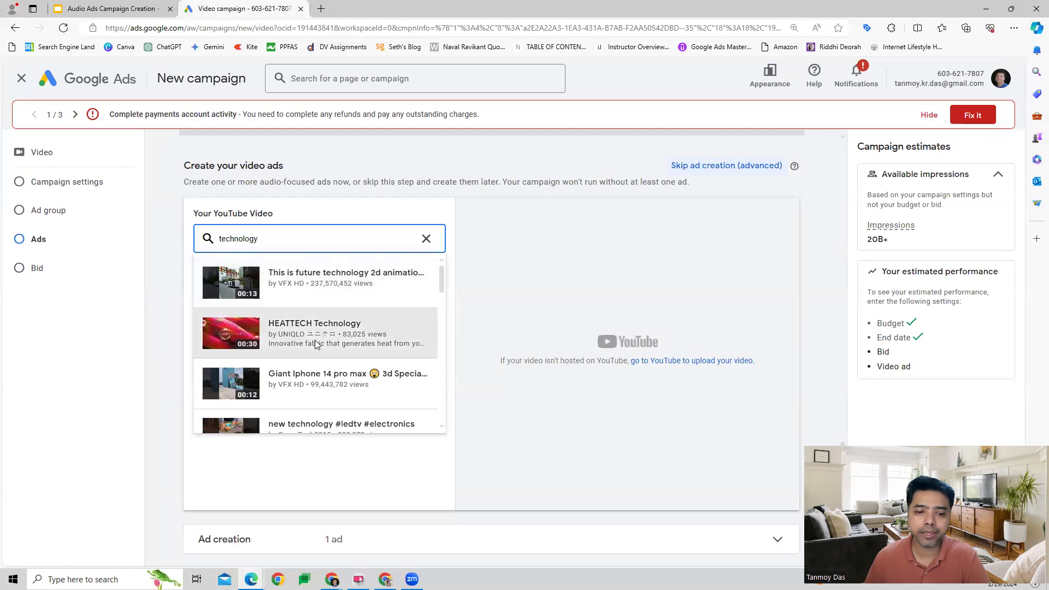
left_click(376, 335)
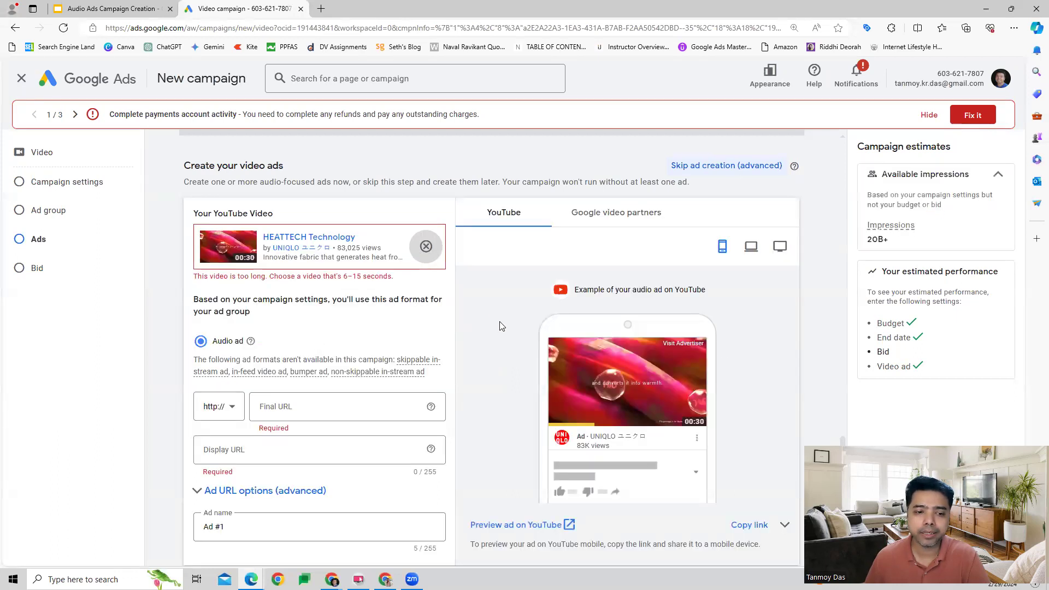
left_click(426, 249)
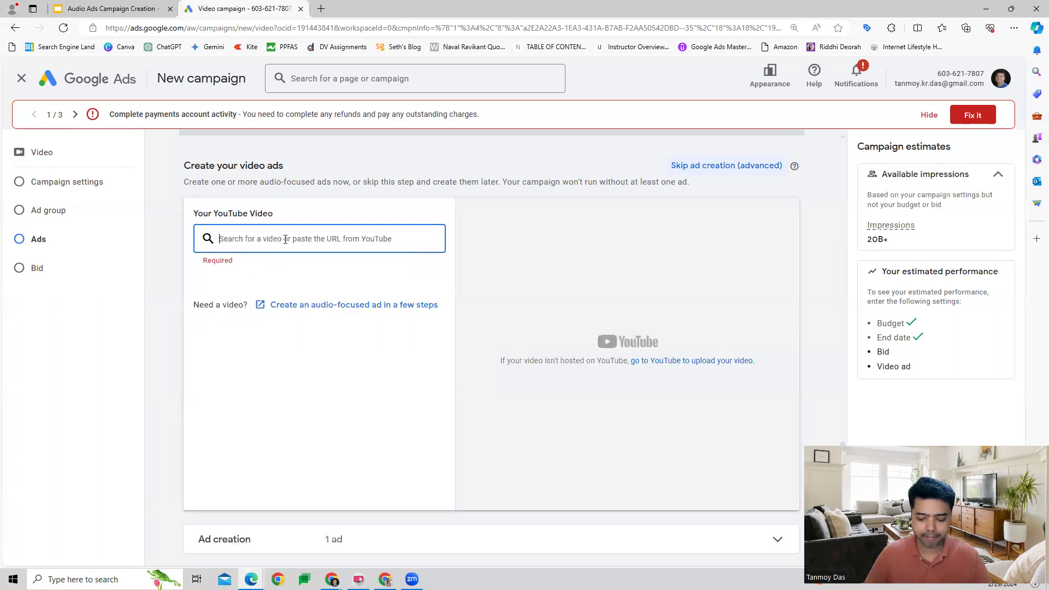
Search 'books' and select the 'Books w the best Opening Lines' video.
type("books")
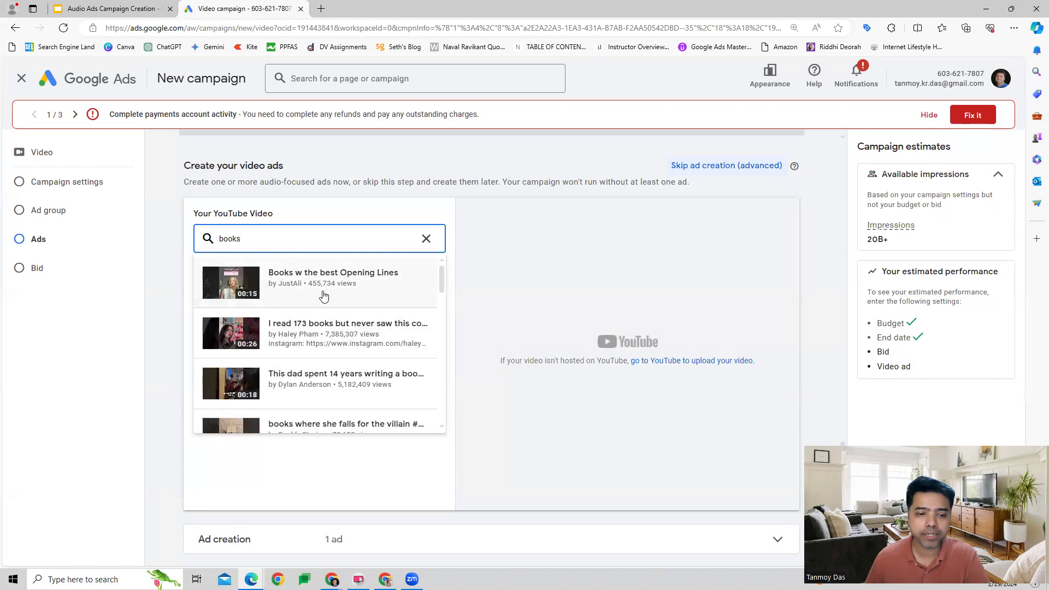
left_click(323, 295)
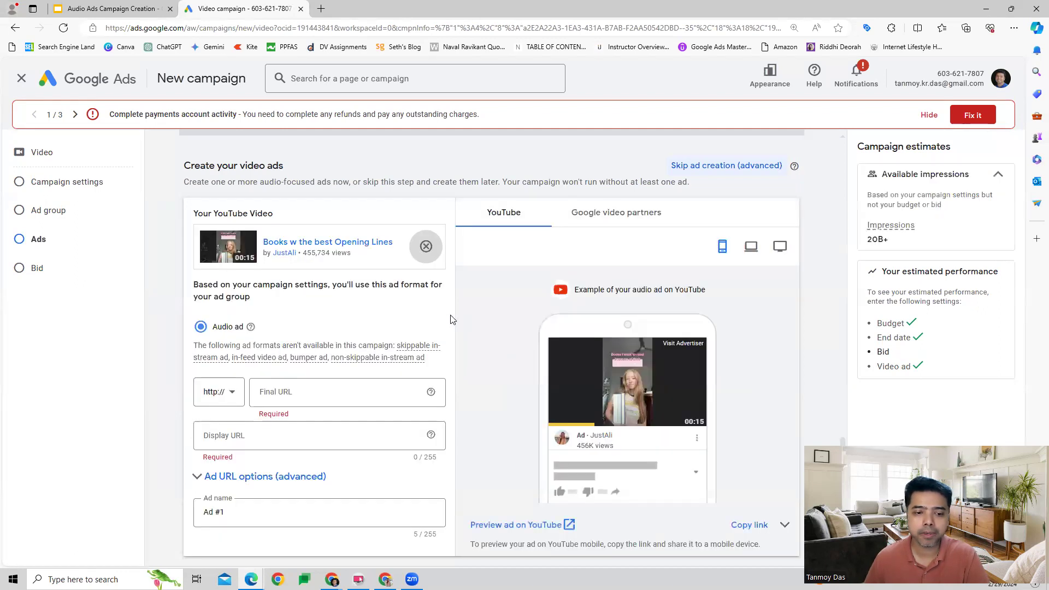
left_click_drag(212, 328, 244, 329)
left_click(486, 328)
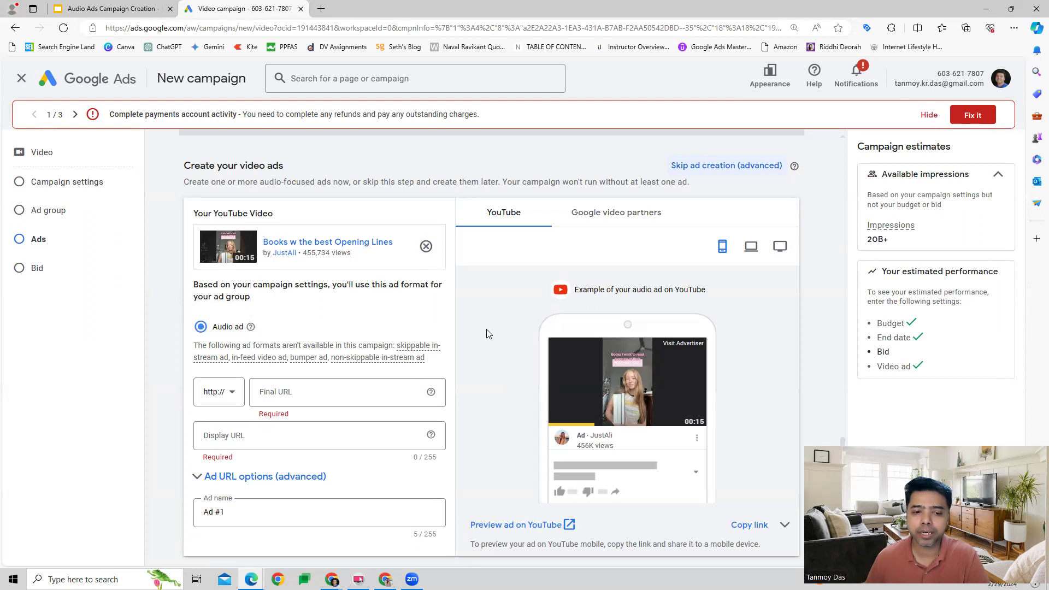
scroll(486, 328, "down", 2)
left_click(286, 272)
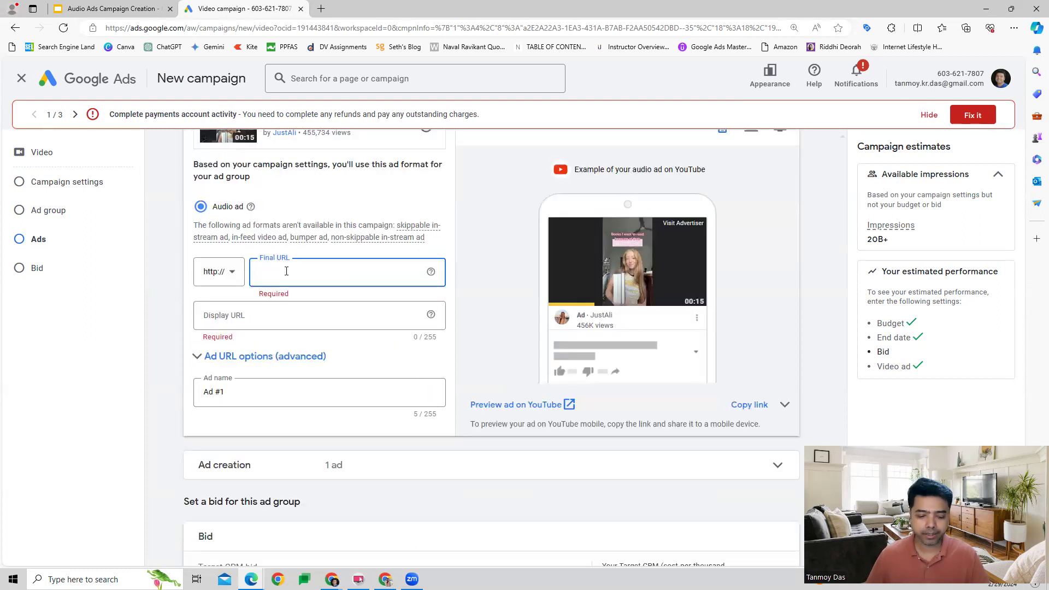
type("www")
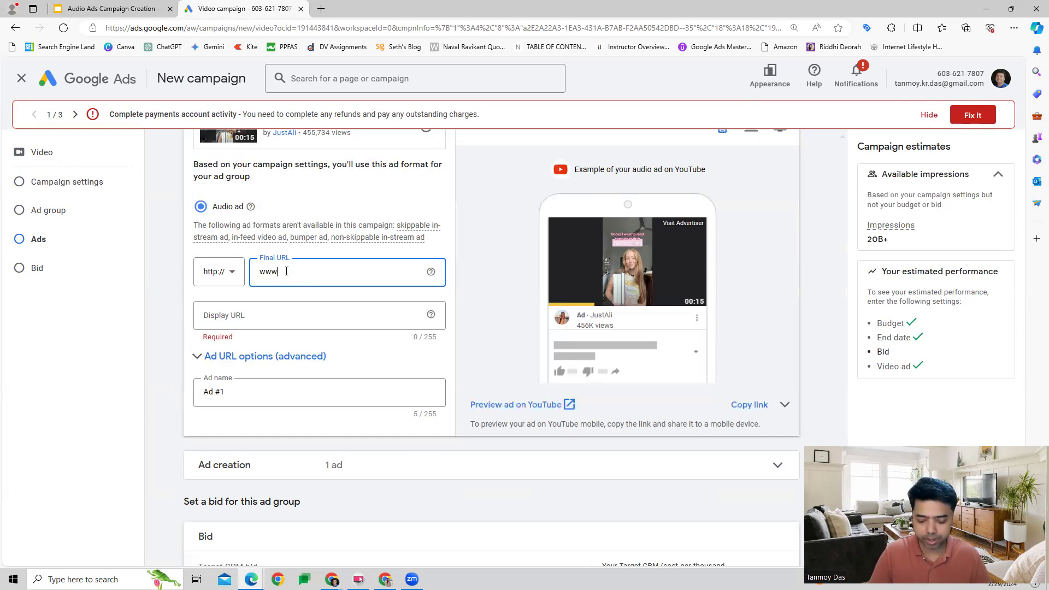
type(".digitalseek")
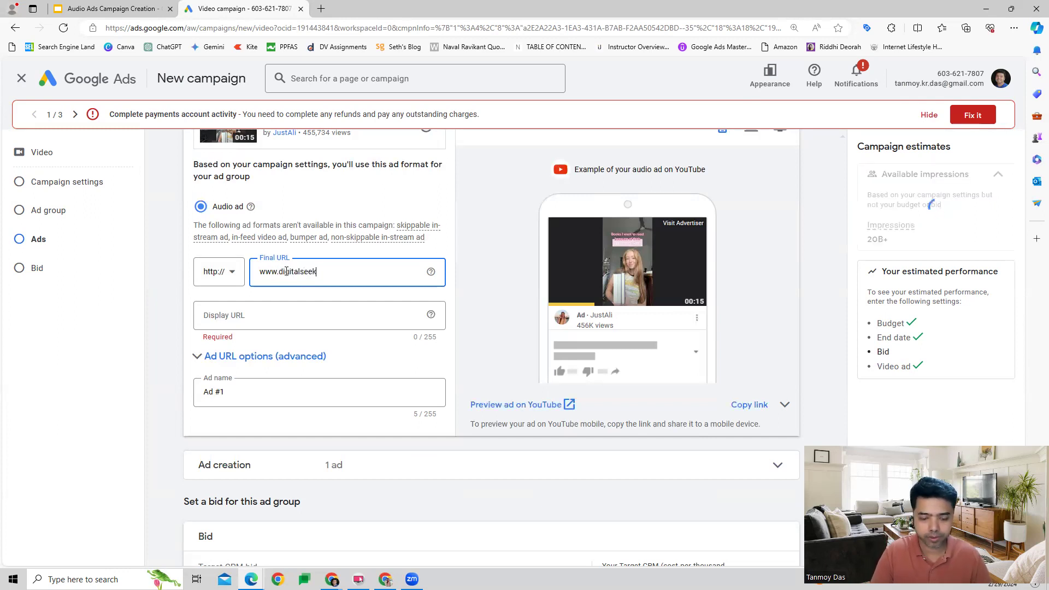
type("ho.com")
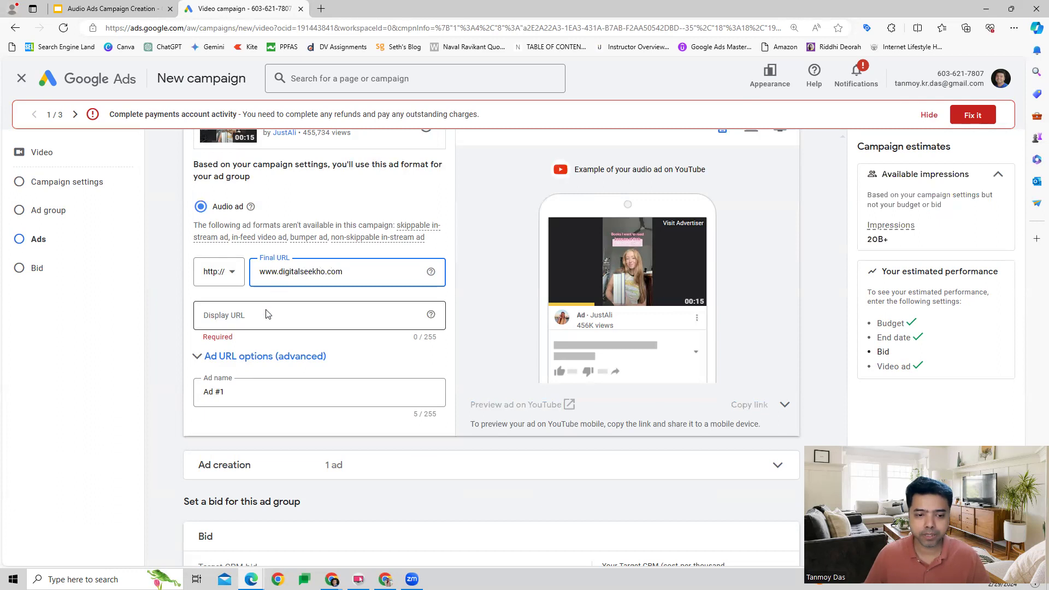
left_click(267, 315)
scroll(274, 355, "down", 3)
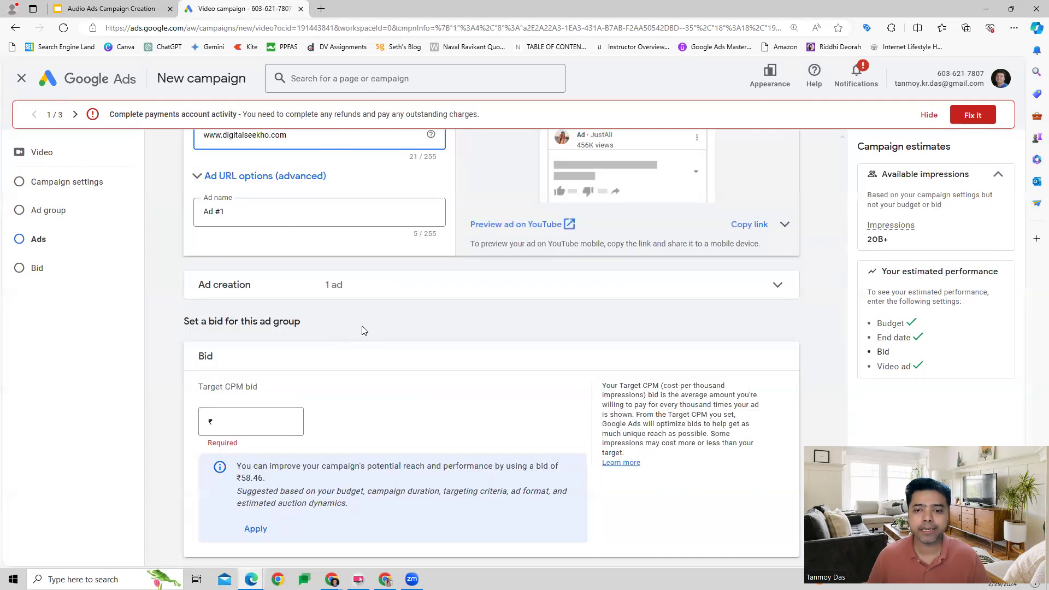
scroll(364, 330, "up", 5)
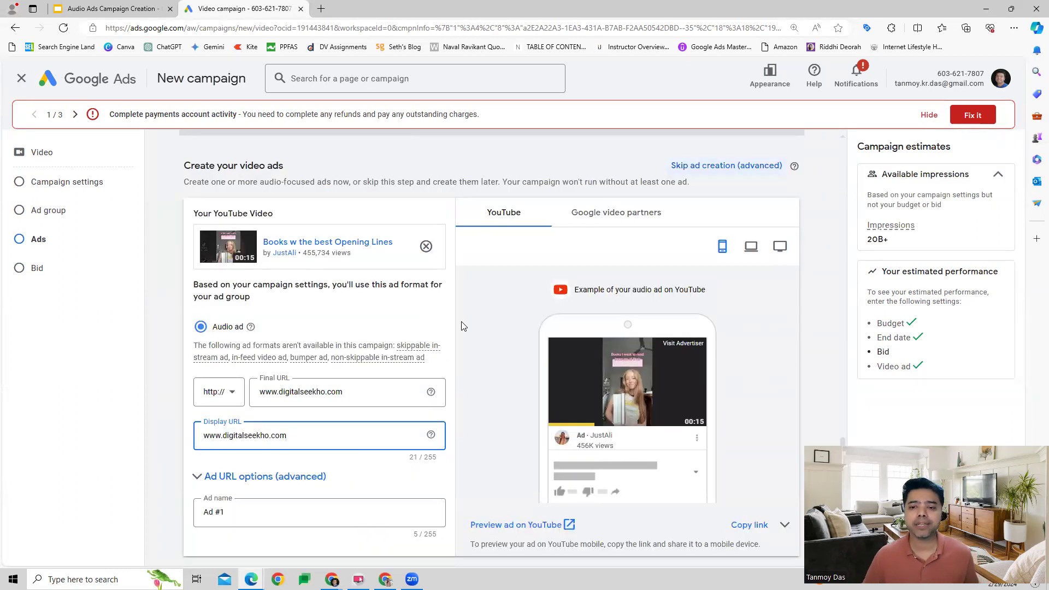
scroll(462, 326, "down", 1)
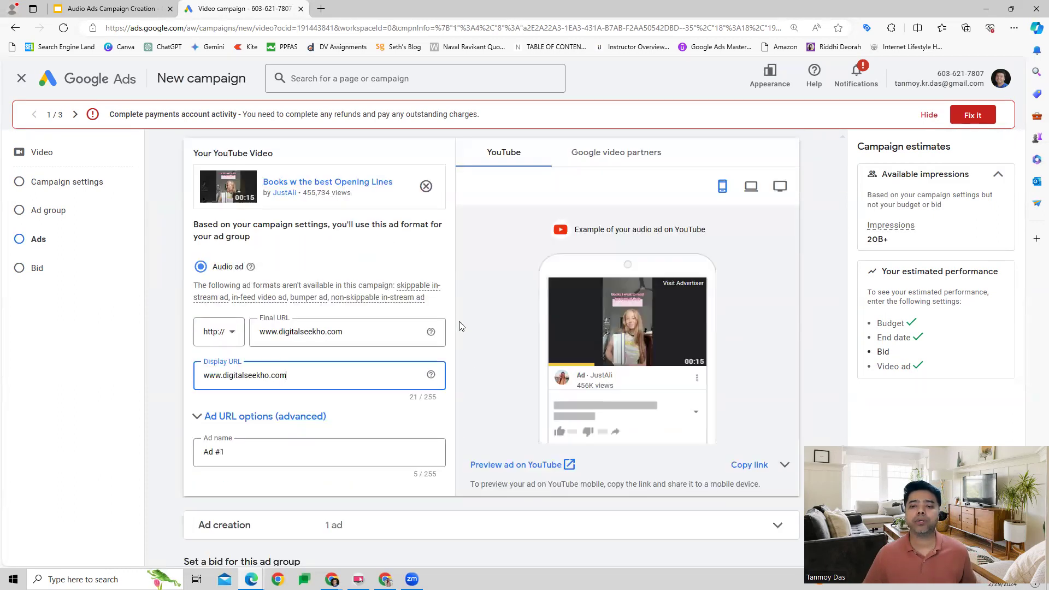
Preview the ad in desktop, TV and Google video partners layouts.
left_click(751, 192)
left_click(779, 187)
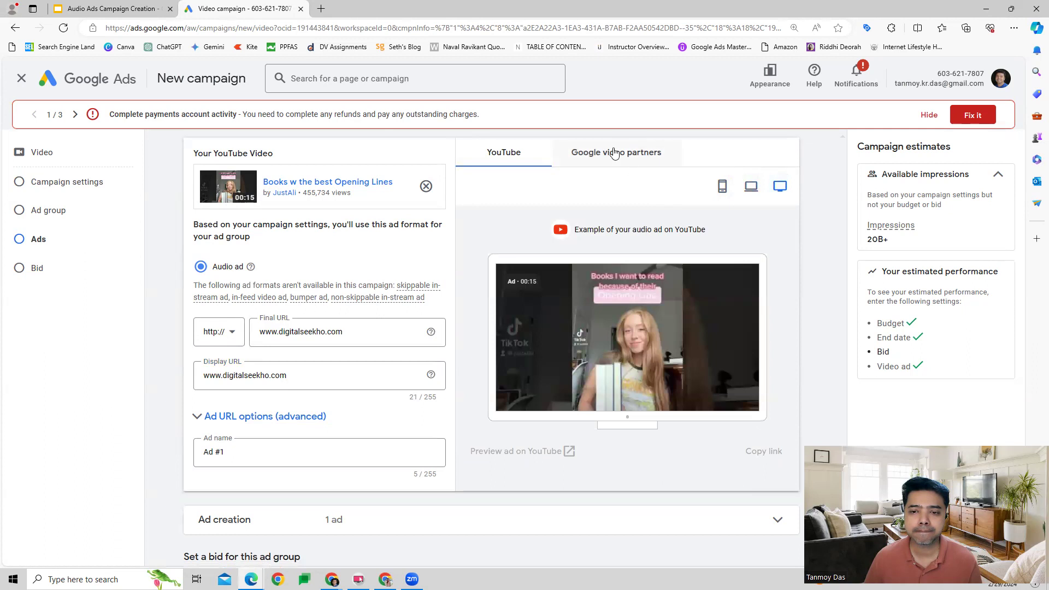
left_click(751, 188)
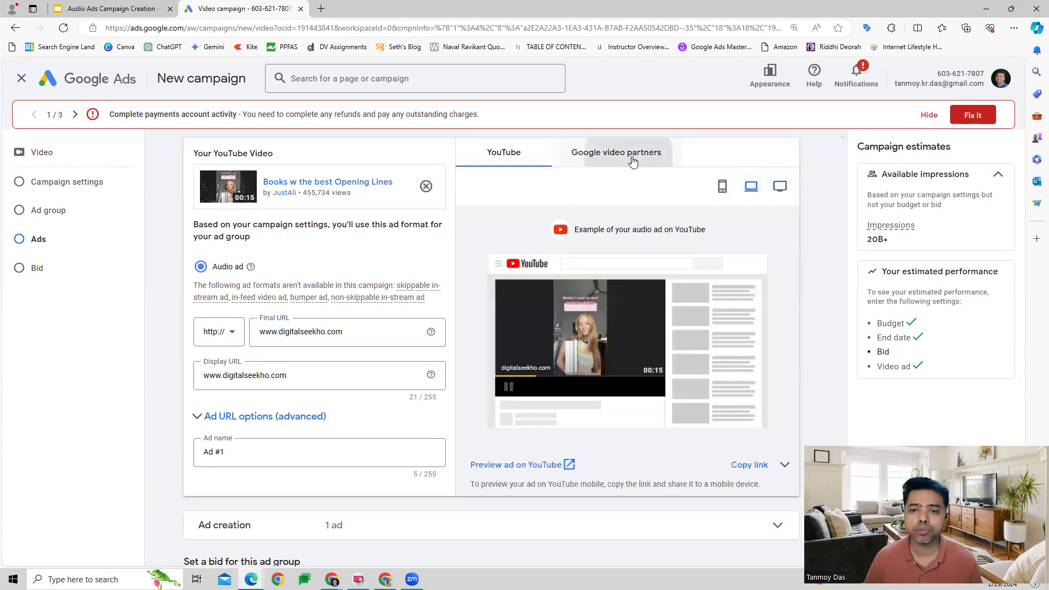
left_click(614, 155)
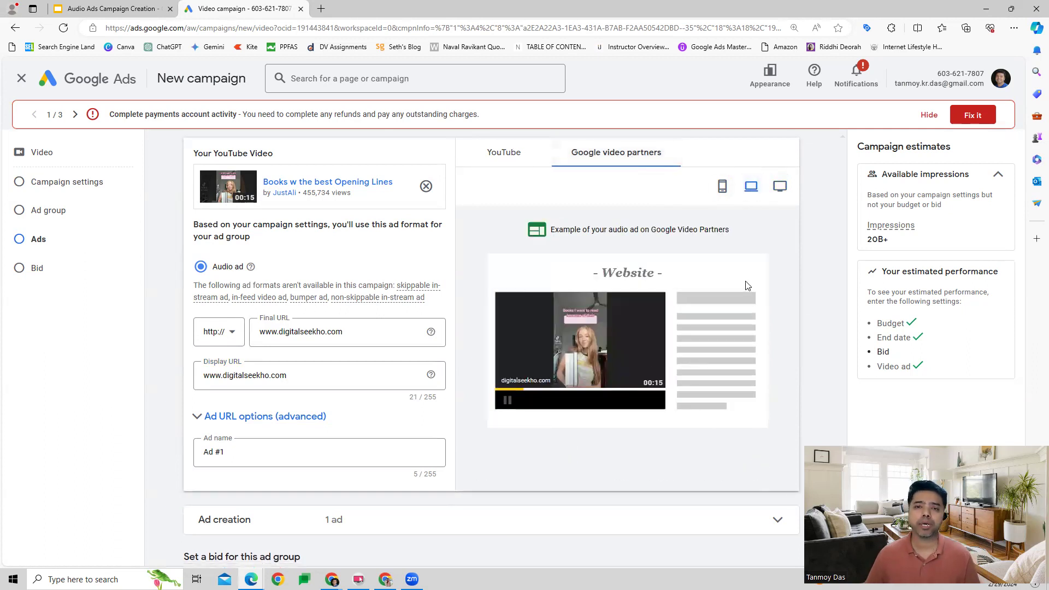
Enter a ₹5.00 target CPM bid and create the campaign.
scroll(746, 286, "down", 5)
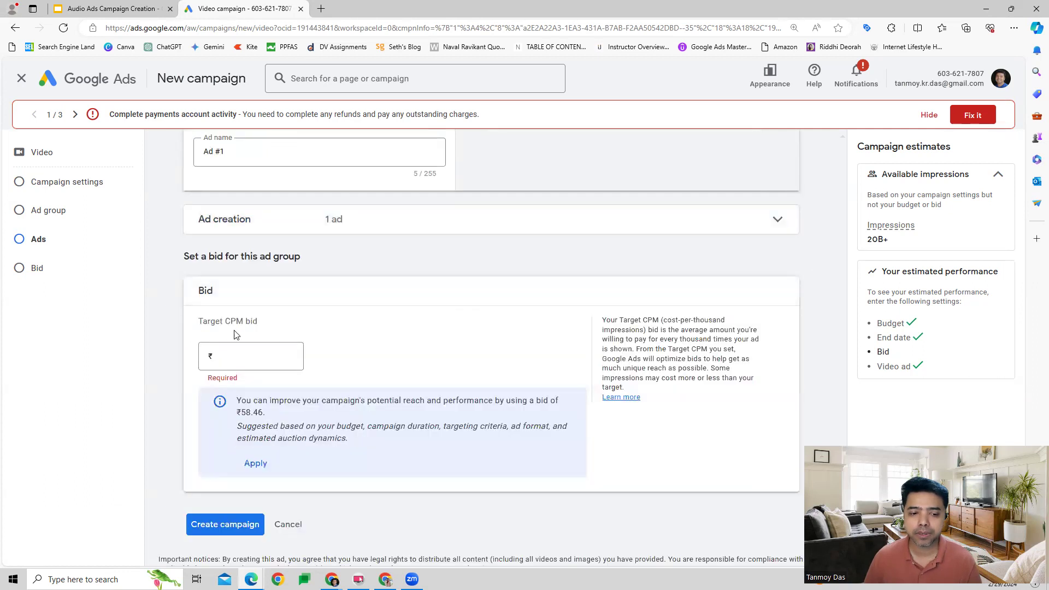
left_click(233, 358)
type("5")
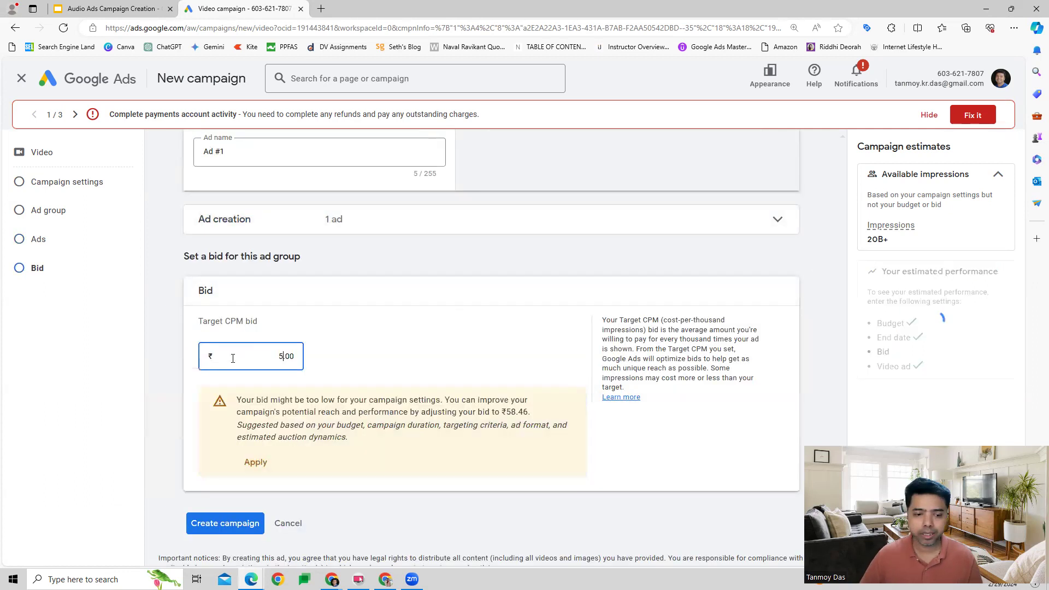
left_click(400, 359)
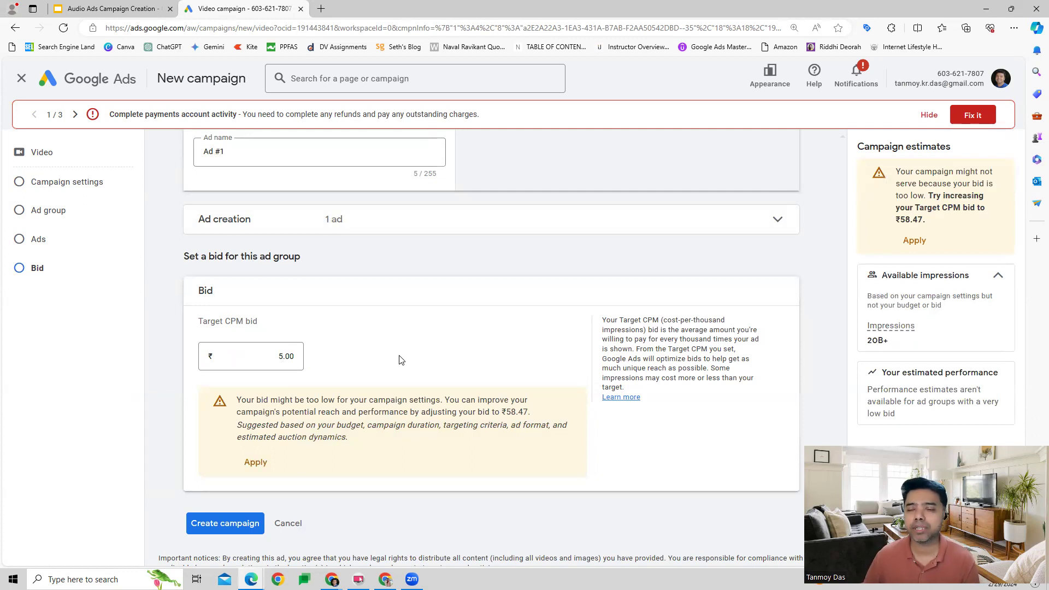
left_click(220, 524)
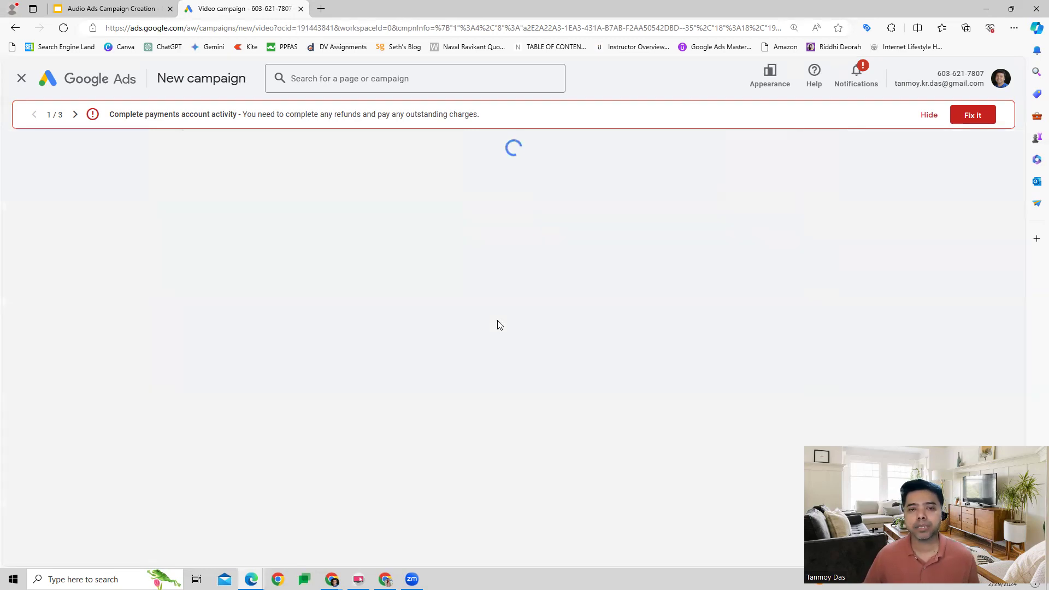
Continue to the campaign and highlight the Audio ad group type in the Ad groups table.
left_click(322, 367)
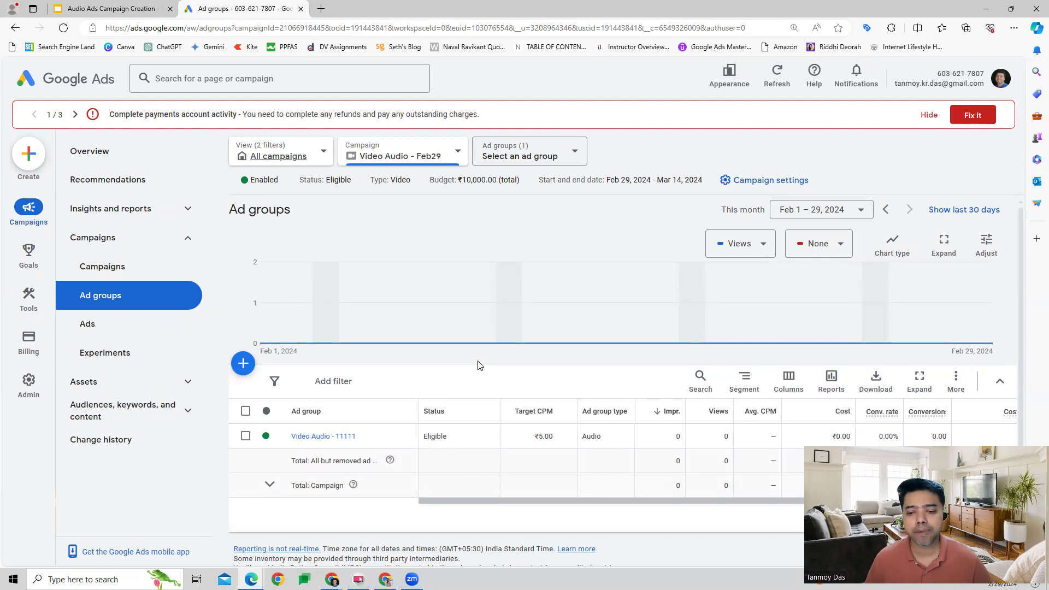
left_click_drag(583, 436, 605, 448)
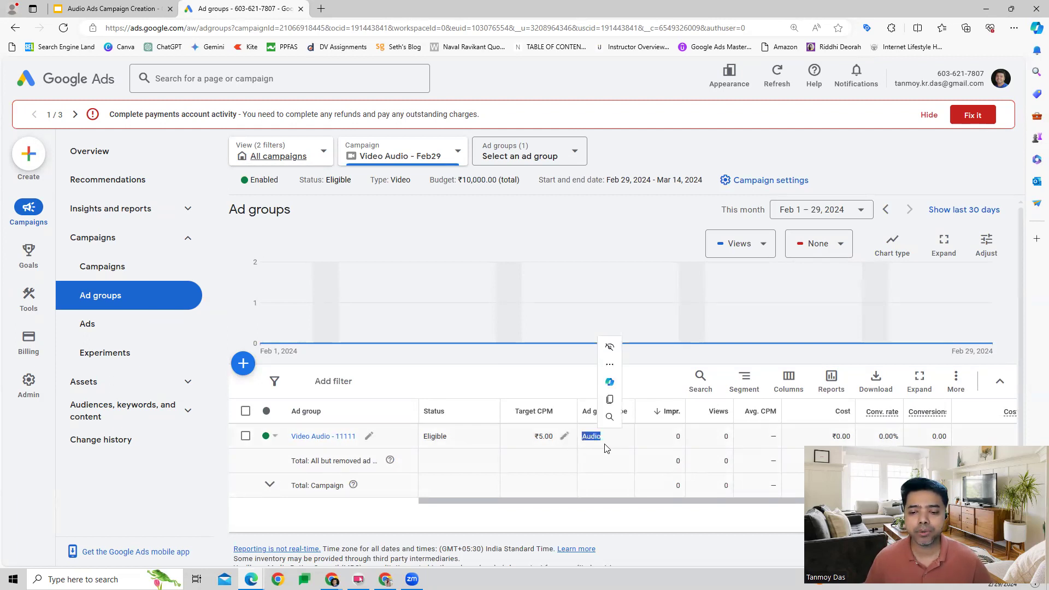